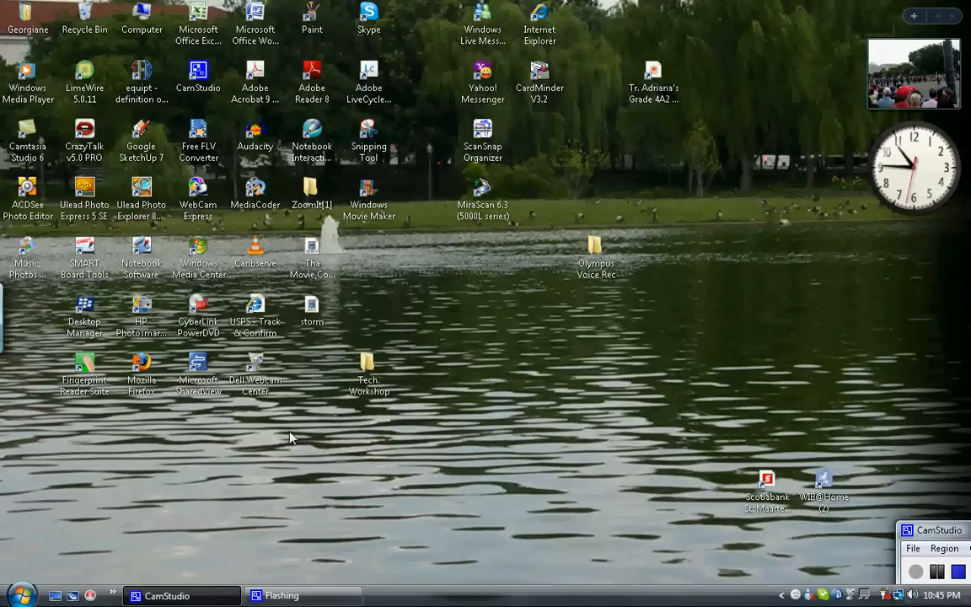
Step: Launch Microsoft Office Word 2007 from the Microsoft Office program group
click(39, 593)
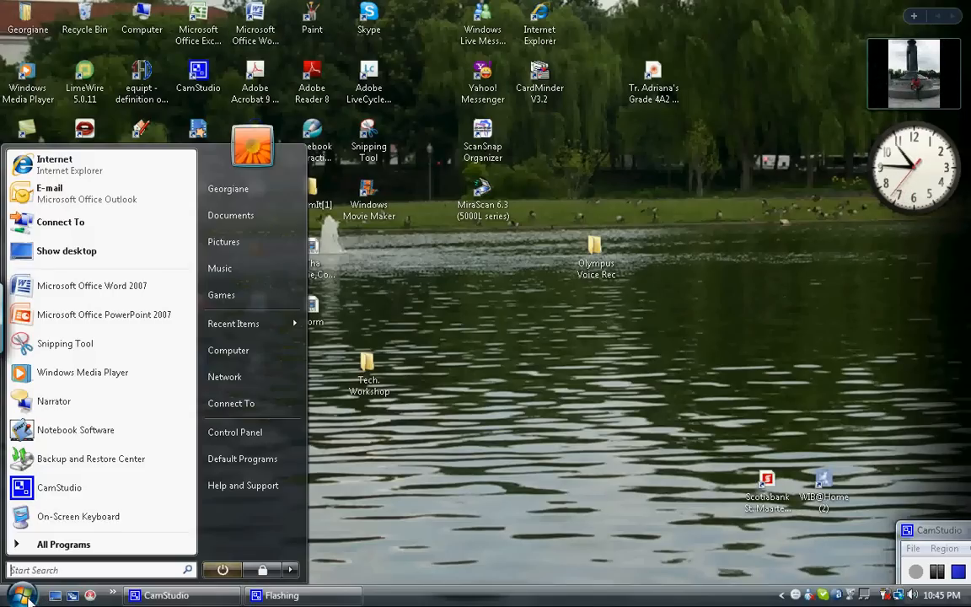
click(59, 548)
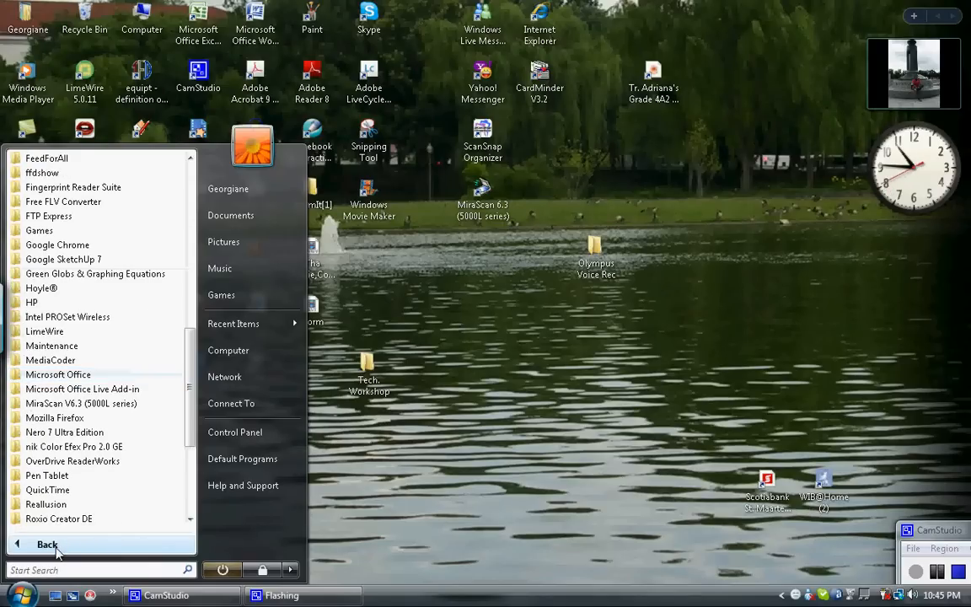
click(69, 379)
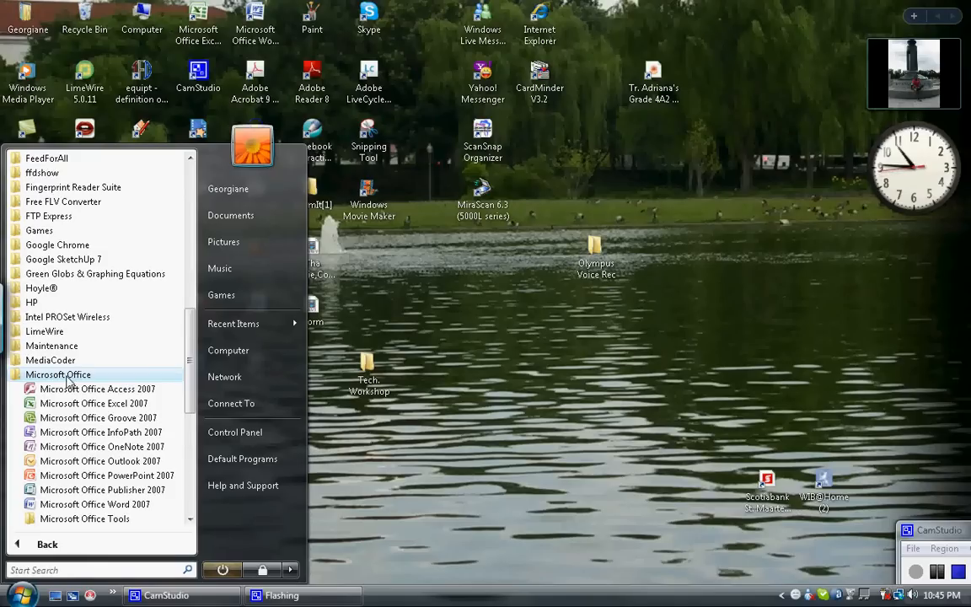
click(76, 504)
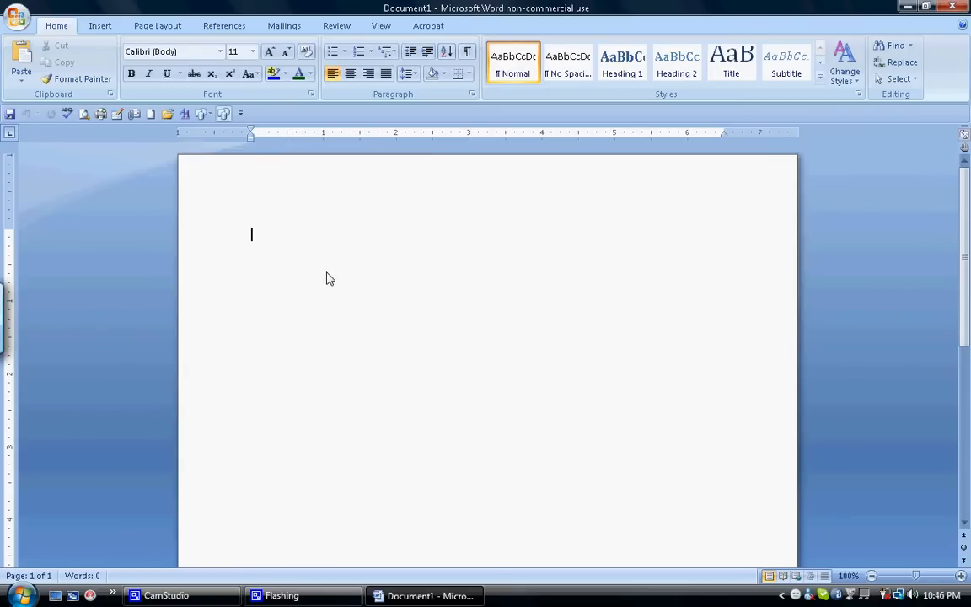
Step: Set the blank document's font to Arial, size 12
click(220, 52)
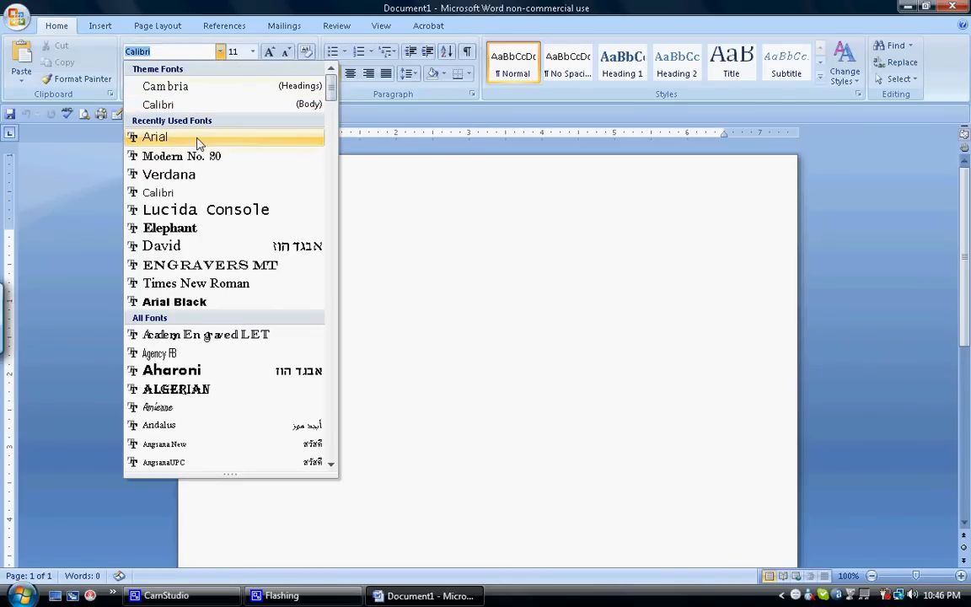
click(198, 140)
click(252, 53)
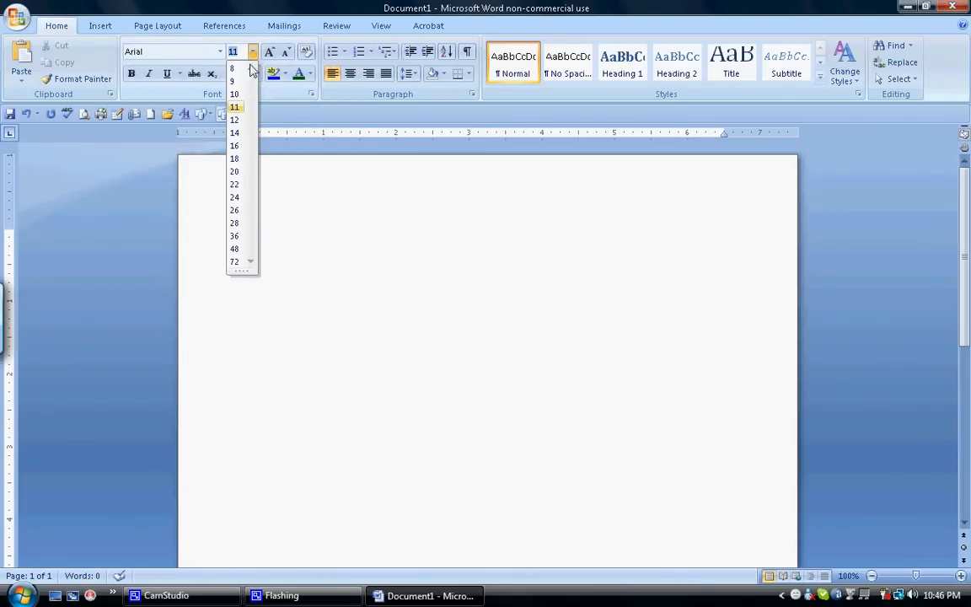
click(236, 120)
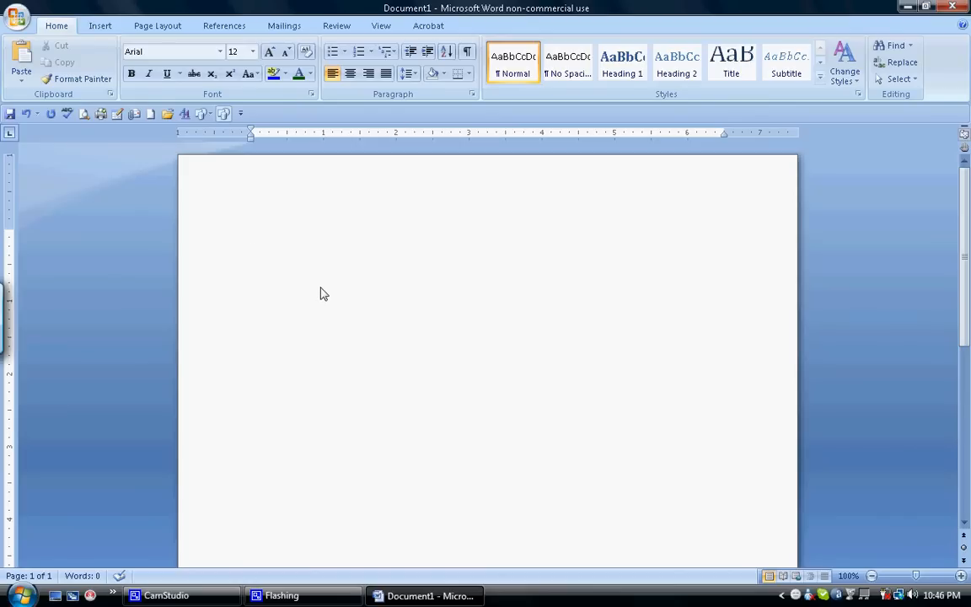
Step: Enter the title "Synonyms and Antonyms" on the first line and start a new paragraph below it
text(Synonyms a)
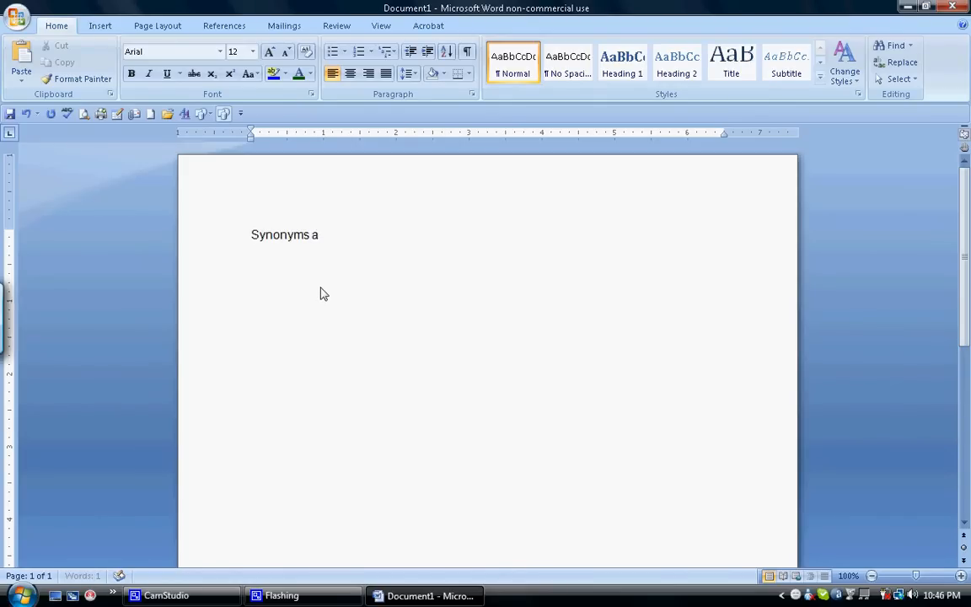
text(nd Antonyms)
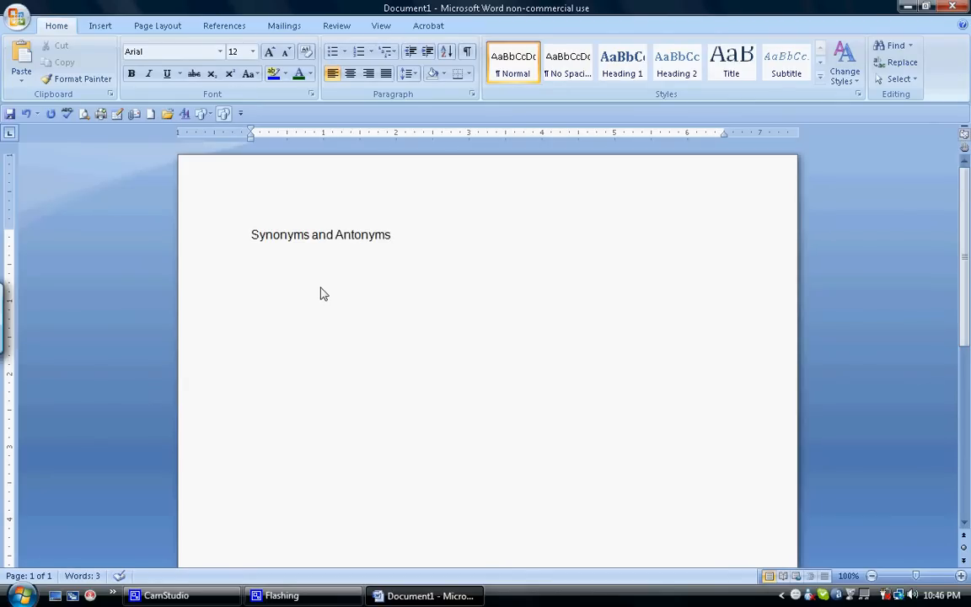
key(Return)
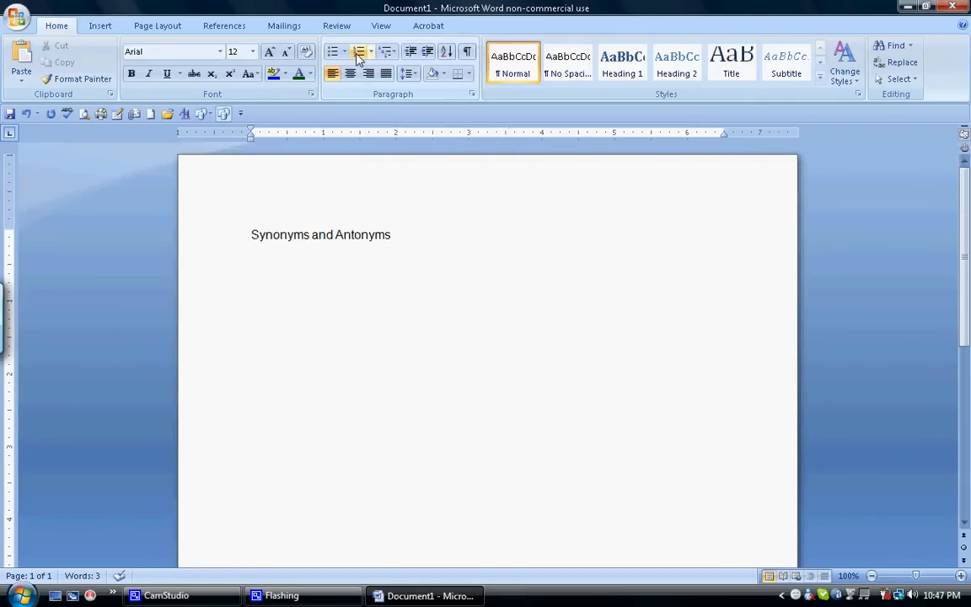
Step: Start a numbered list below the title with "Fast:" as its first item
click(359, 52)
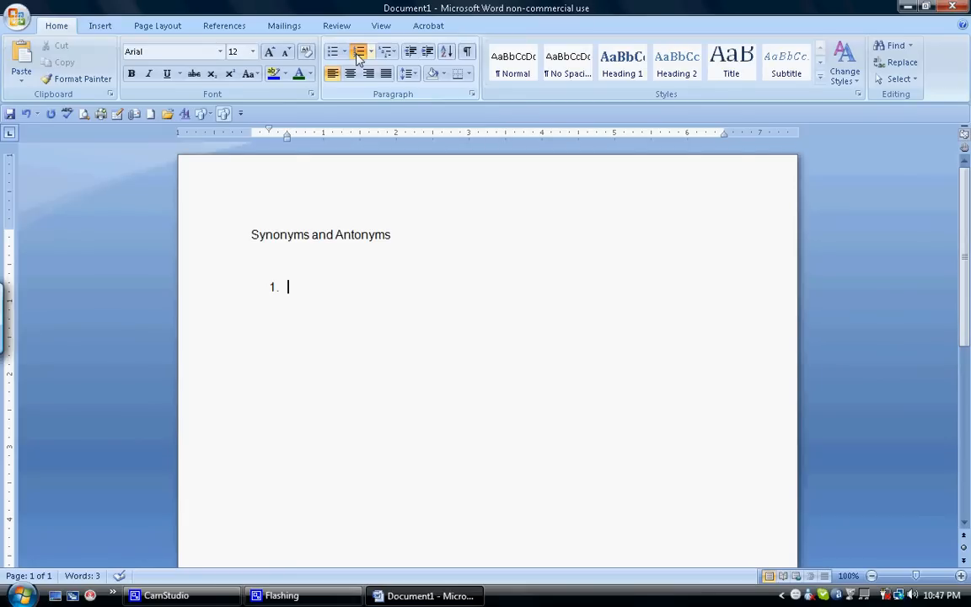
text(Fast)
text(:)
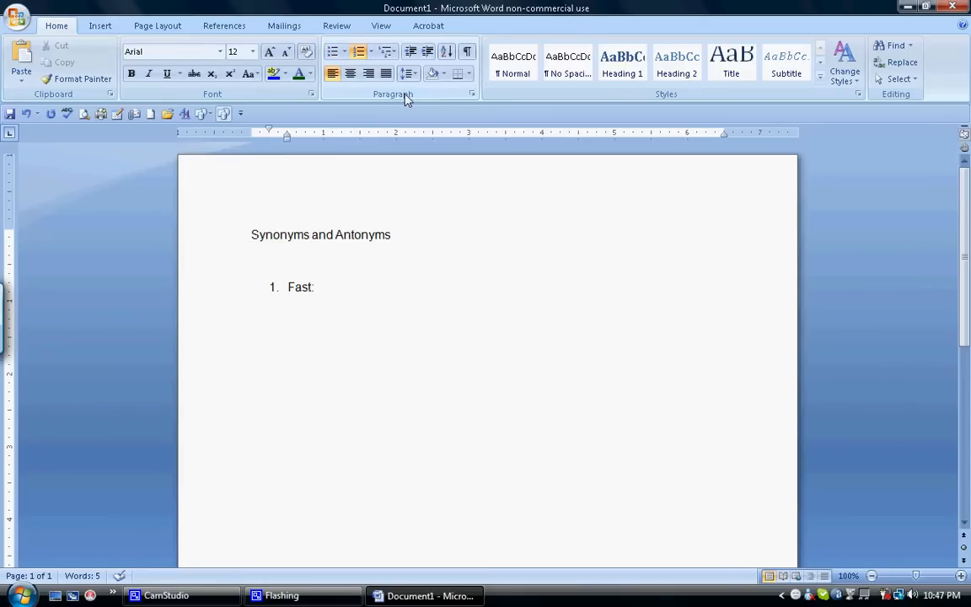
click(336, 26)
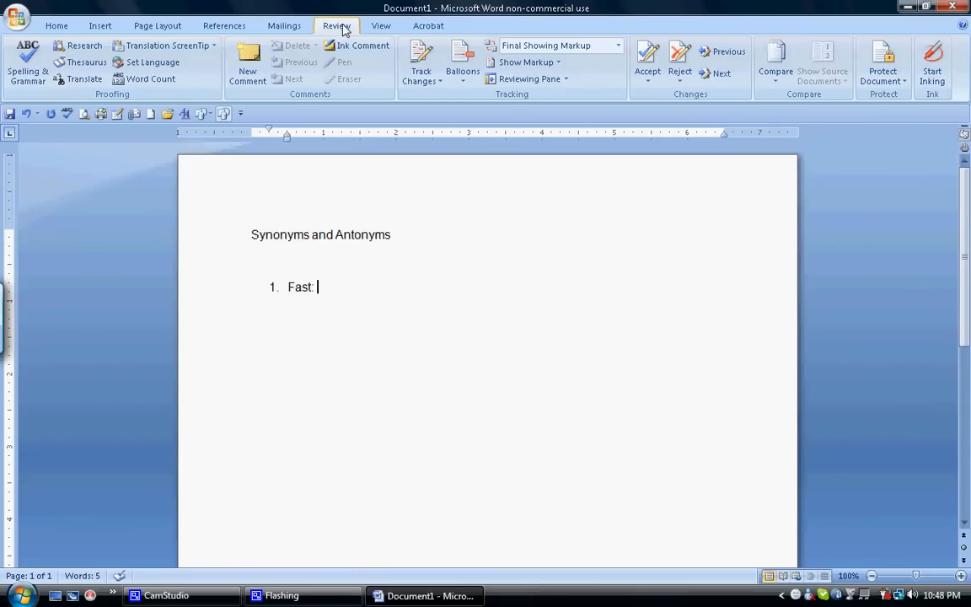
click(86, 64)
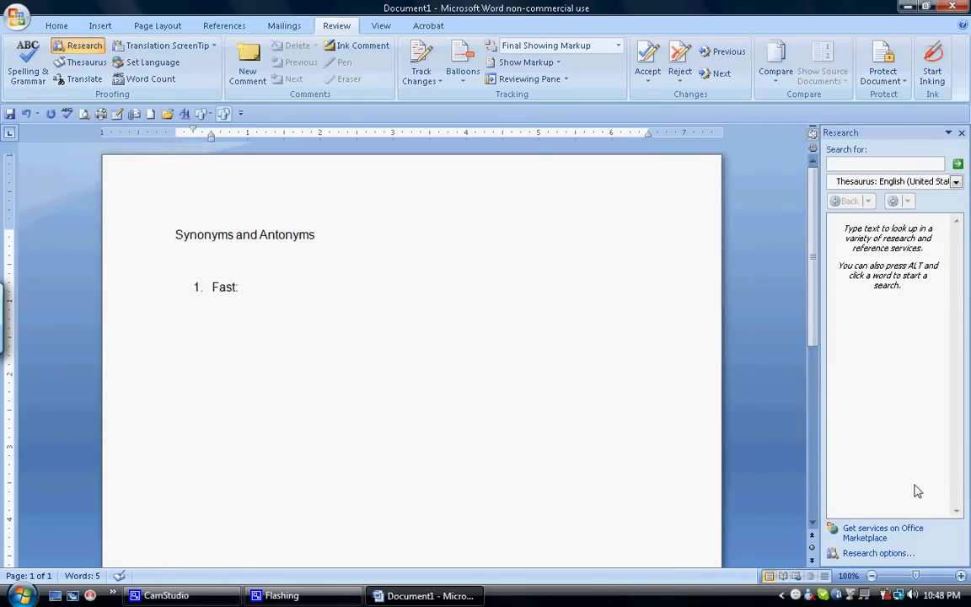
click(960, 133)
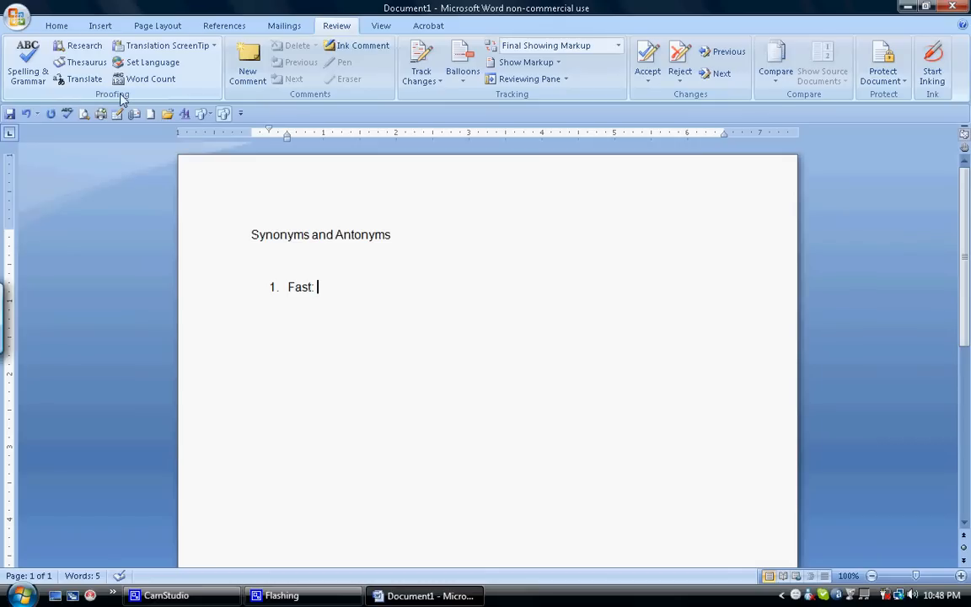
click(80, 48)
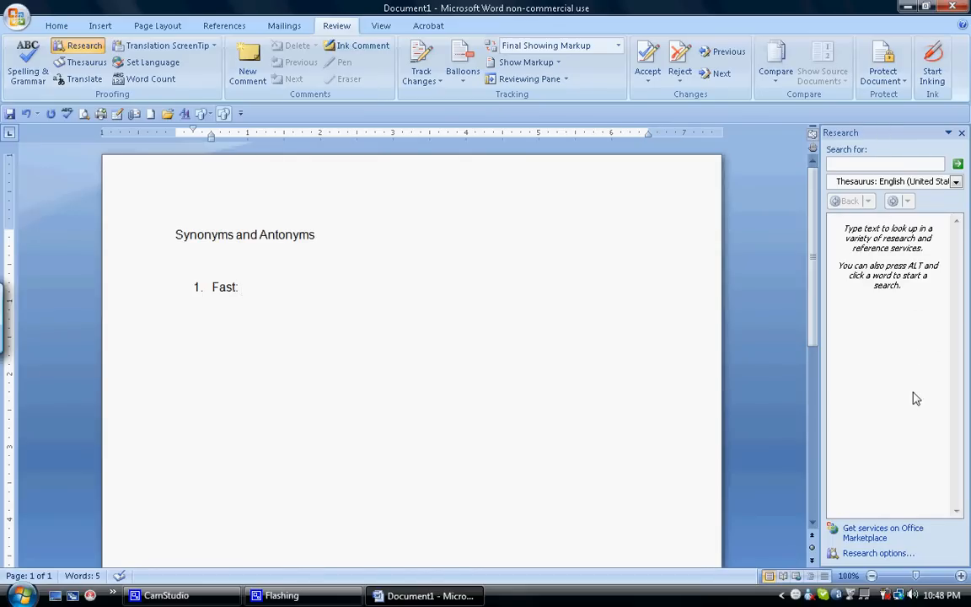
click(960, 133)
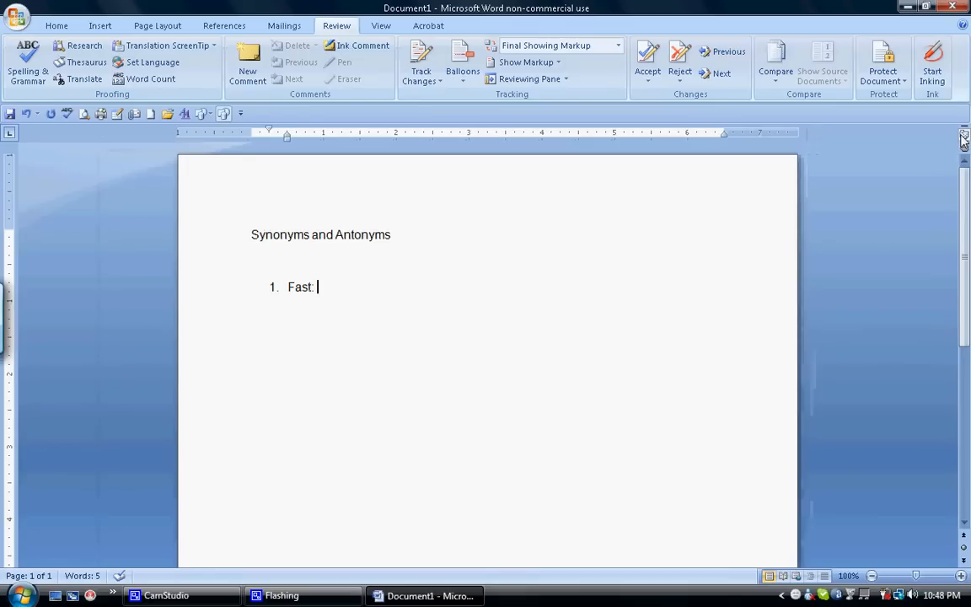
Step: Look up synonyms for the word "Fast" in the English (United States) thesaurus
right_click(306, 293)
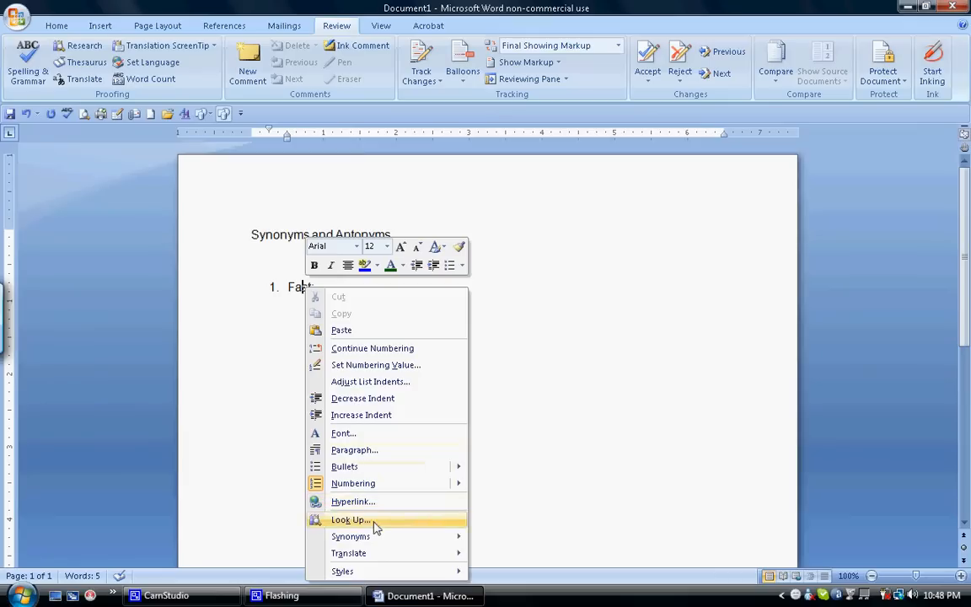
mouse_move(372, 539)
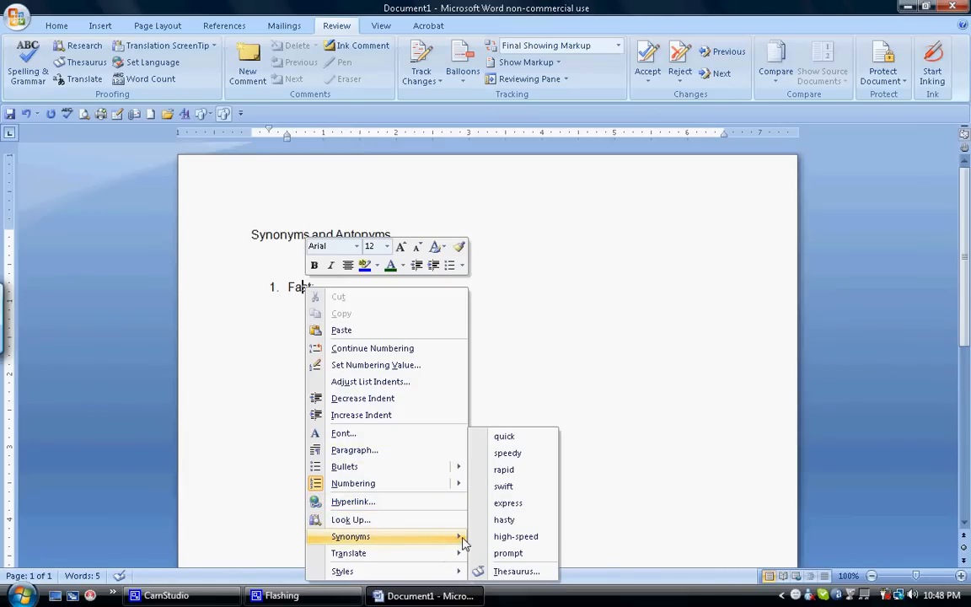
click(509, 572)
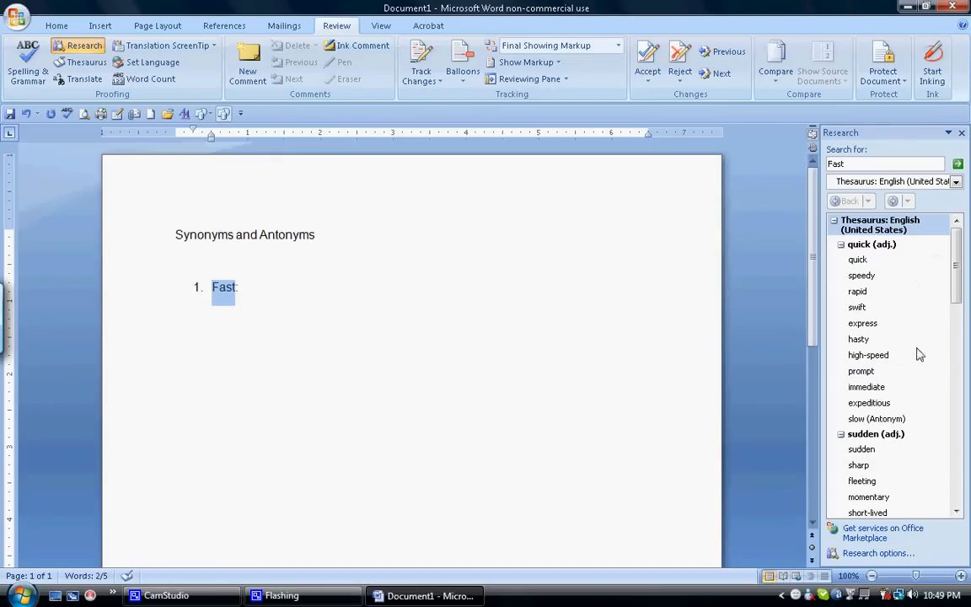
click(956, 183)
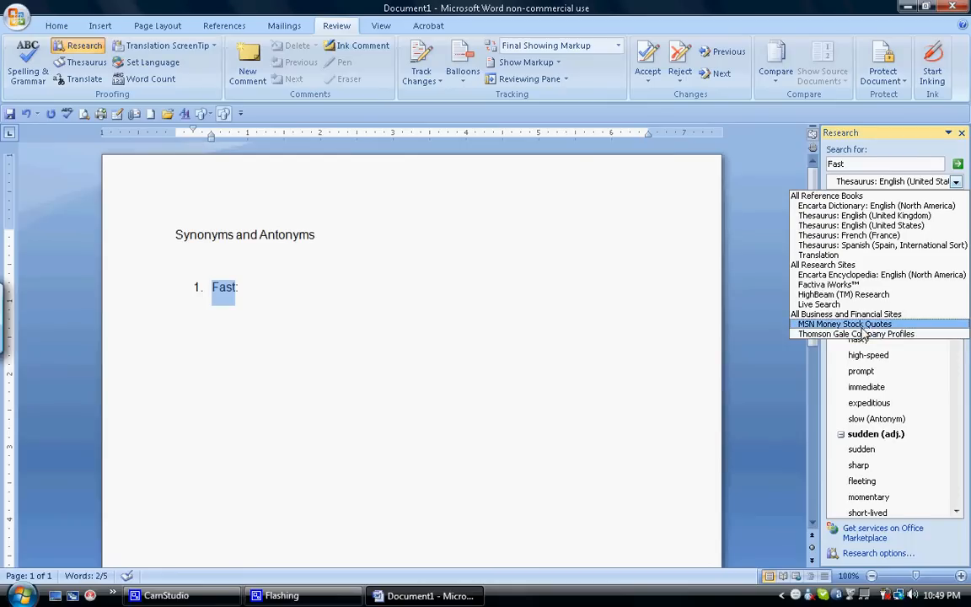
click(901, 225)
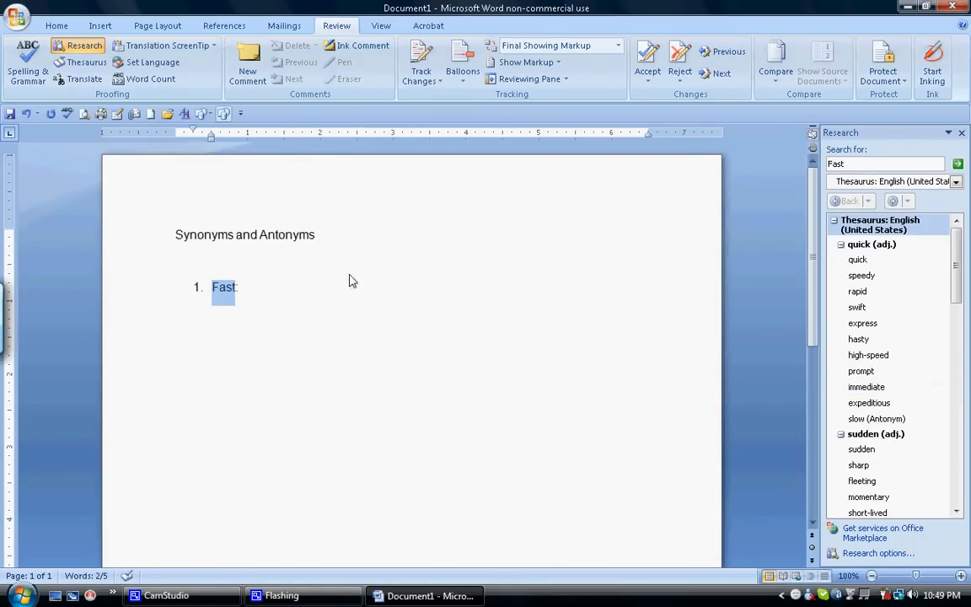
Step: Add the synonyms "quick, swift, hasty, speedy" after "Fast:" and start a second list item
click(324, 287)
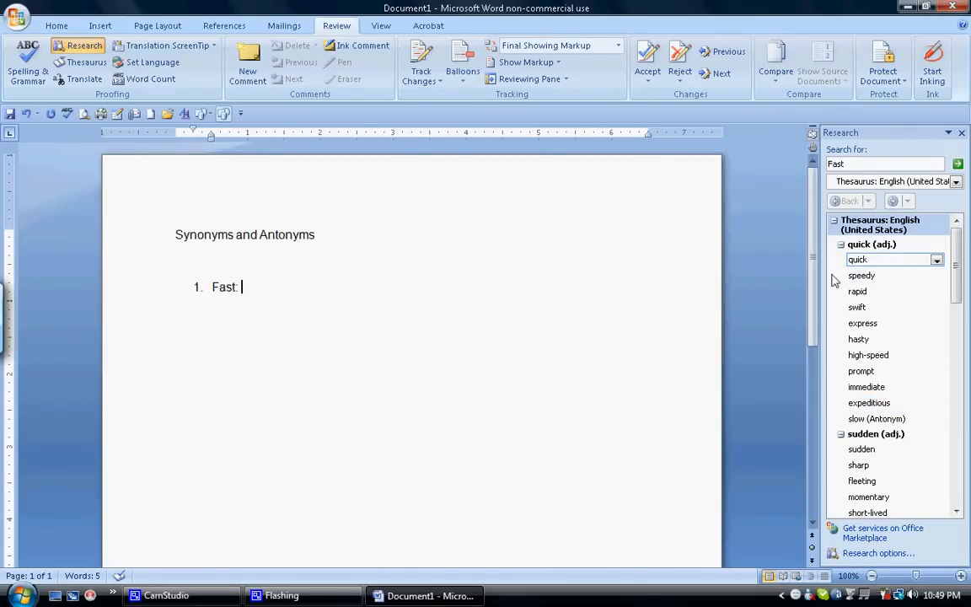
text(qu)
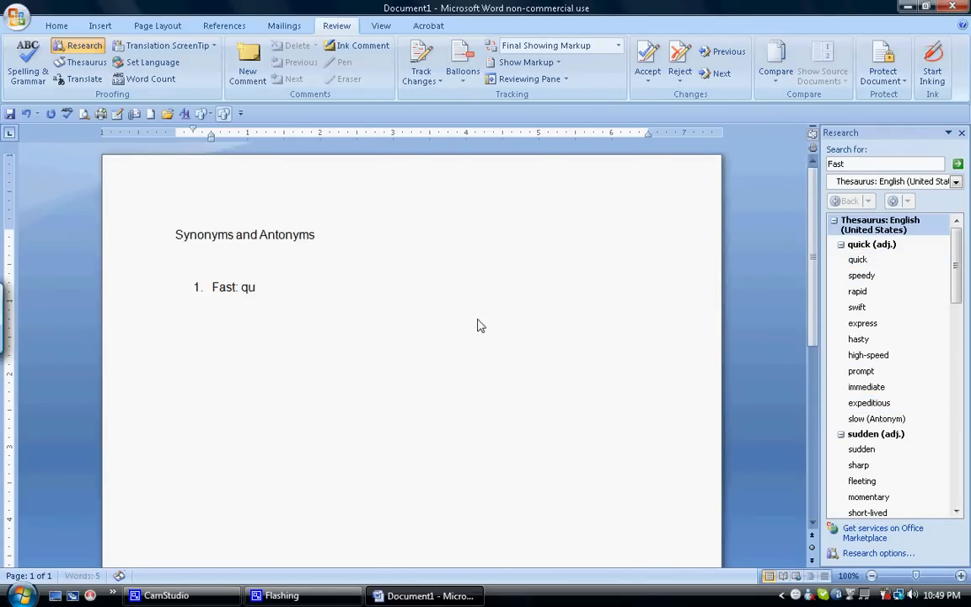
text(ick, swift, hasty, )
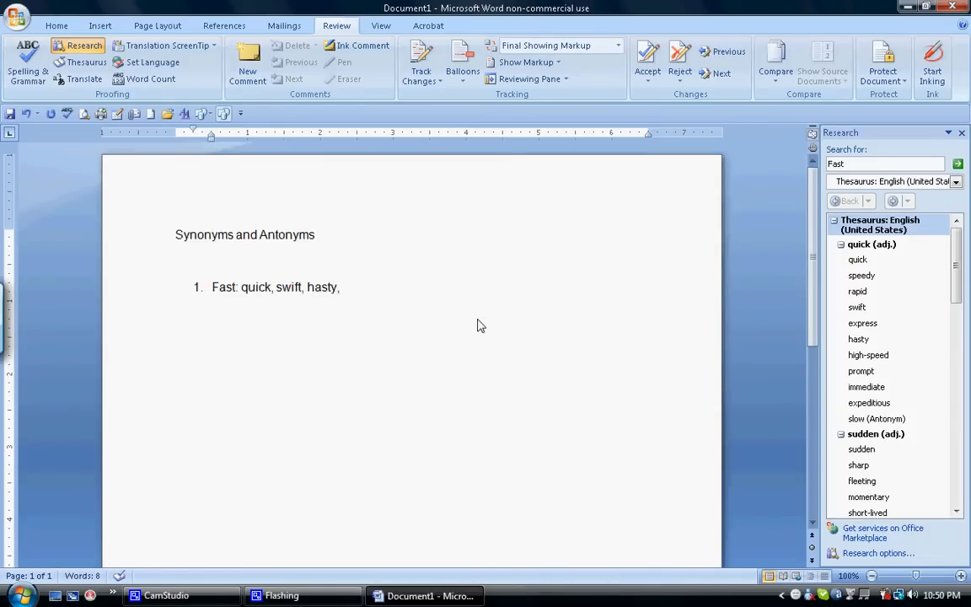
text(speedy)
key(Return)
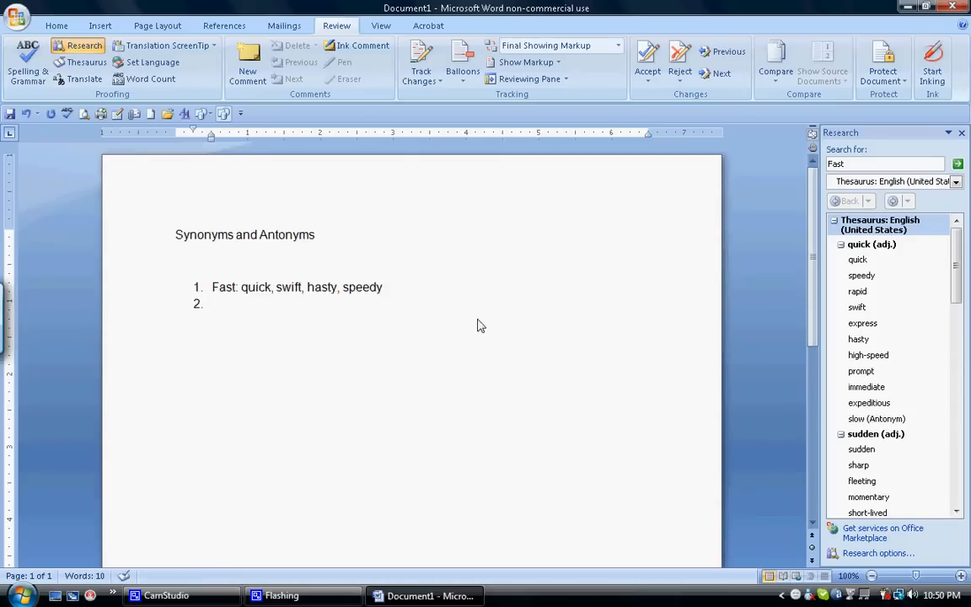
Step: Enter "Fat:" as the second list item and look up "fat" in the thesaurus
text(Fat:)
click(846, 165)
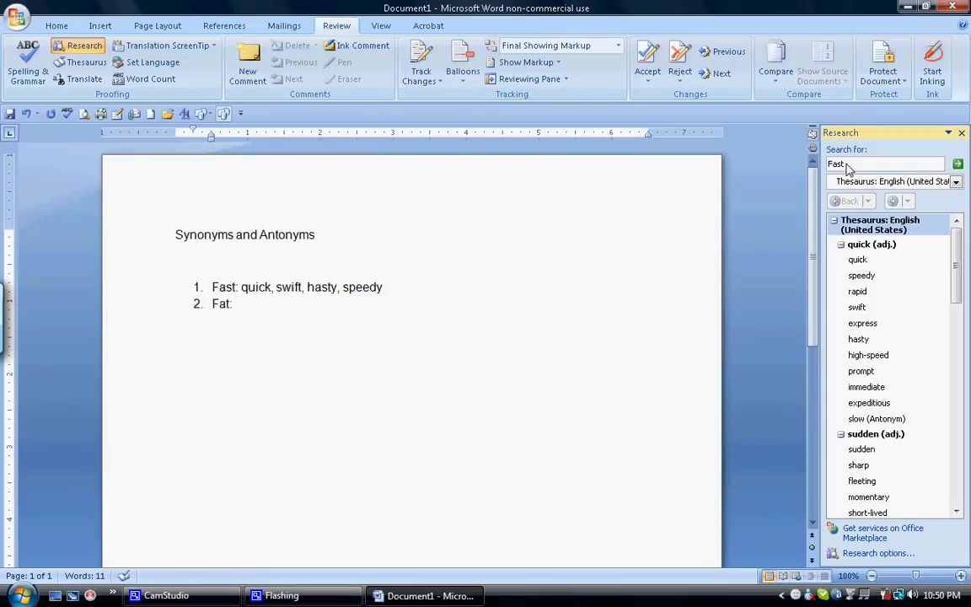
key(BackSpace)
key(BackSpace)
text(at)
click(958, 165)
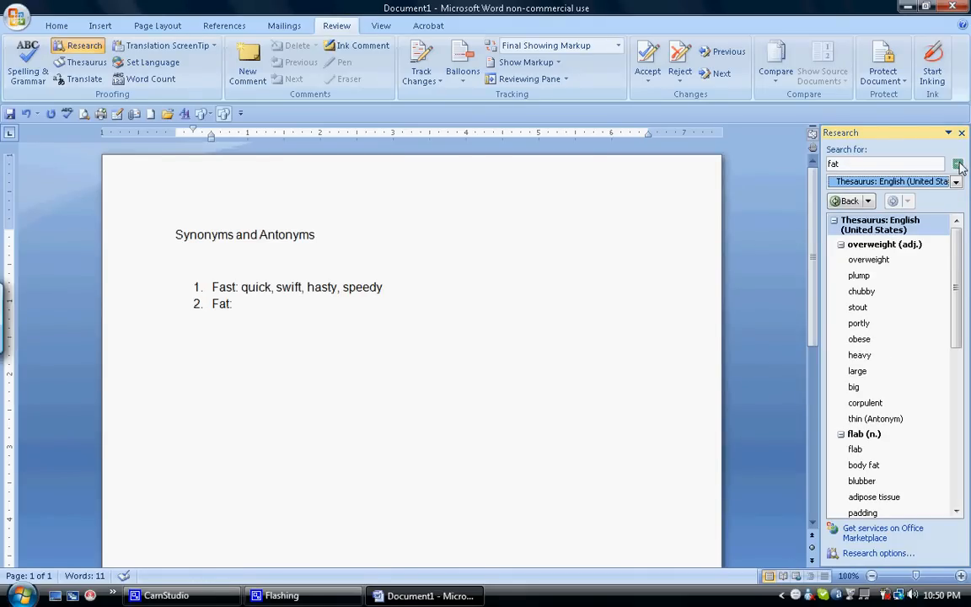
Step: Add the synonyms "heavy, large, big, stout" after "Fat:" and end the numbered list
click(288, 319)
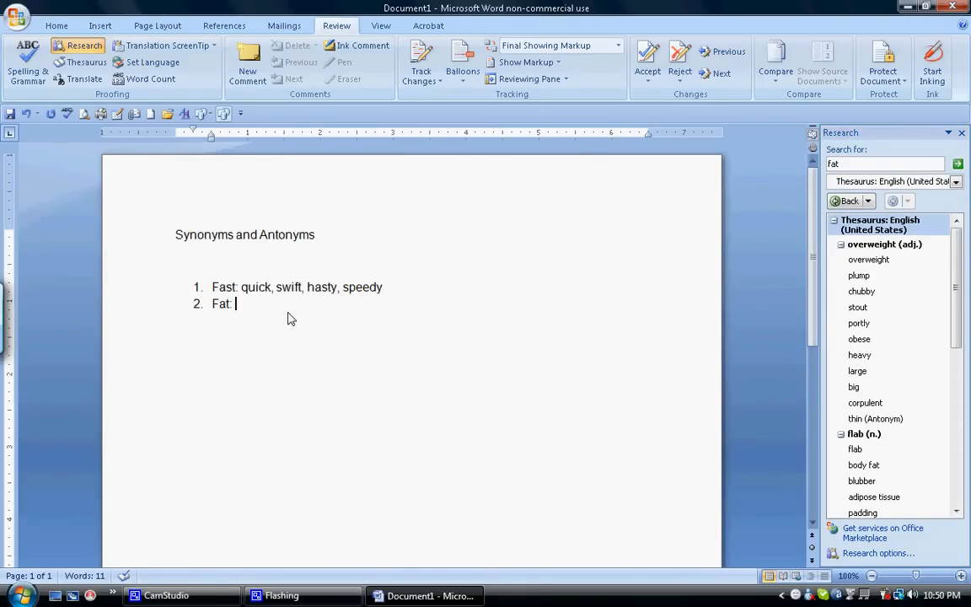
text(heavy, large, big, stout)
key(Return)
key(Return)
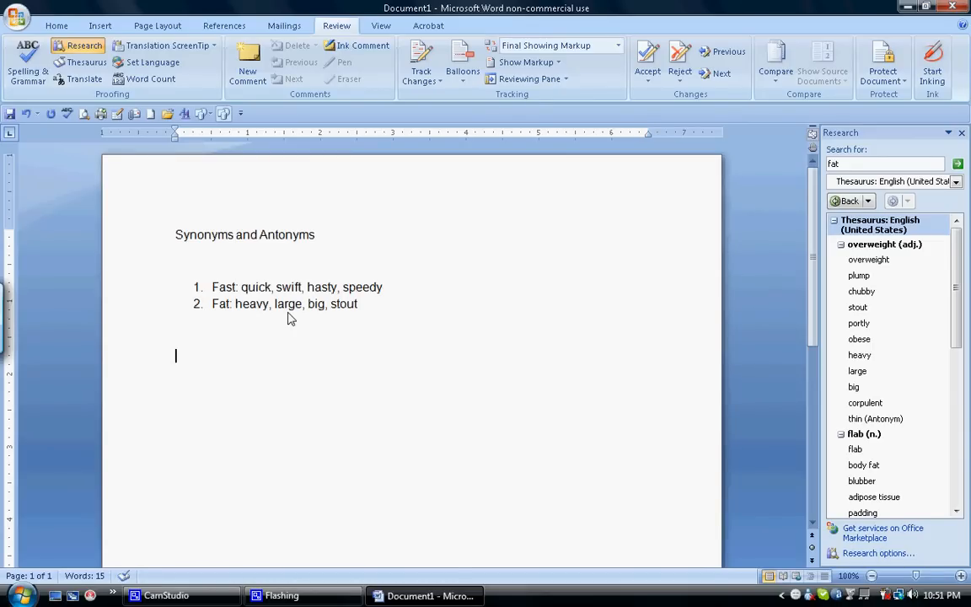
Step: Add an "Antonyms" heading below the list and a "Synonyms" heading above it, then start a new line under "Antonyms"
text(Antonyms)
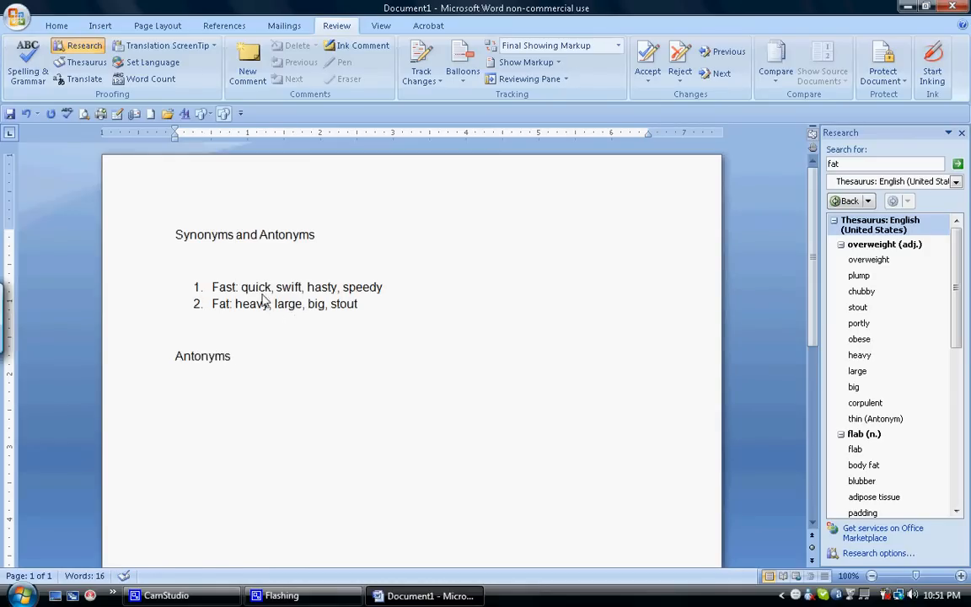
click(182, 268)
key(Return)
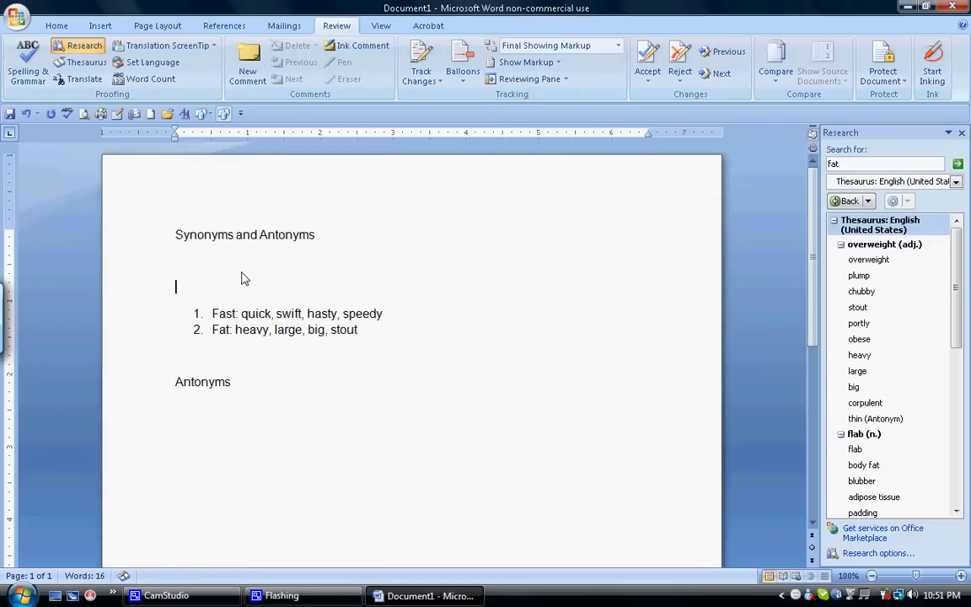
text(Synonyms)
click(240, 383)
key(Return)
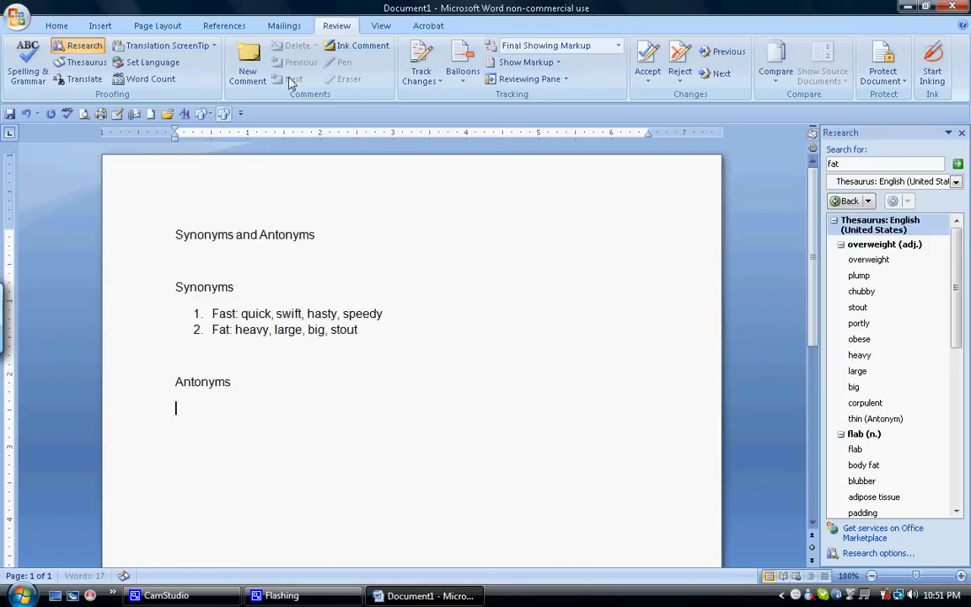
click(101, 26)
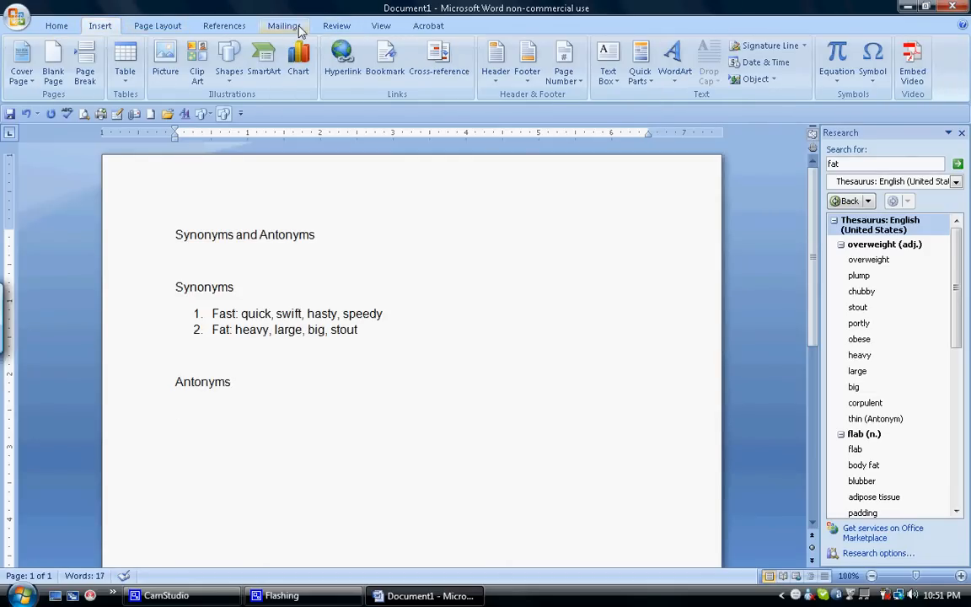
click(58, 28)
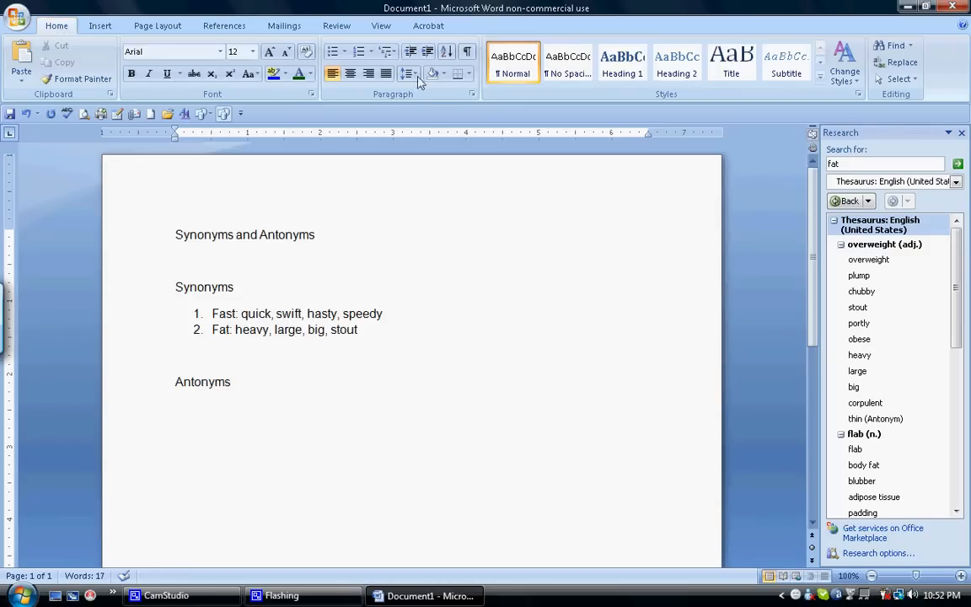
Step: Start a numbered list under "Antonyms" with "Fast:", look up "fast" in the thesaurus and open its antonym "slow"
click(359, 54)
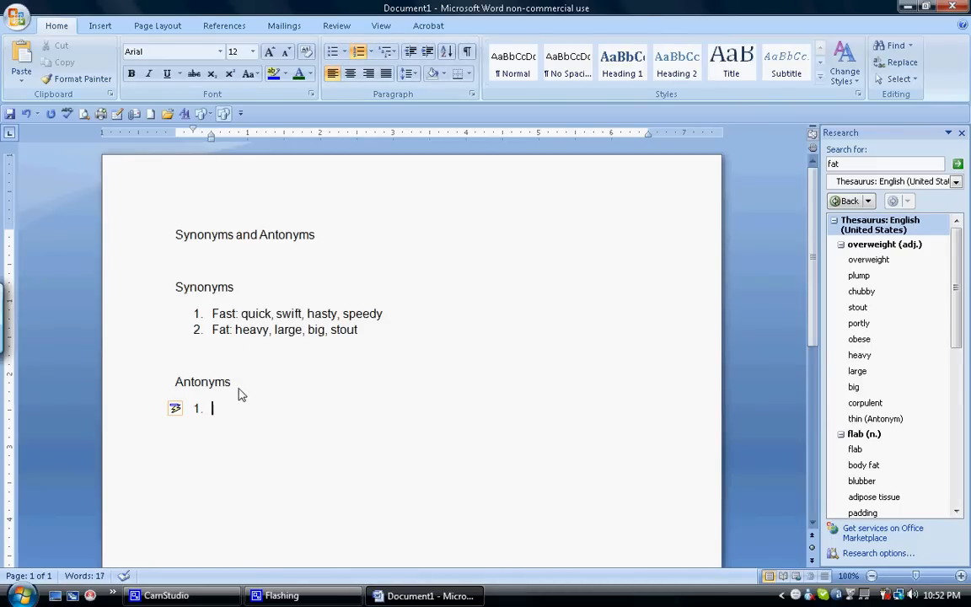
text(Fast:)
click(853, 166)
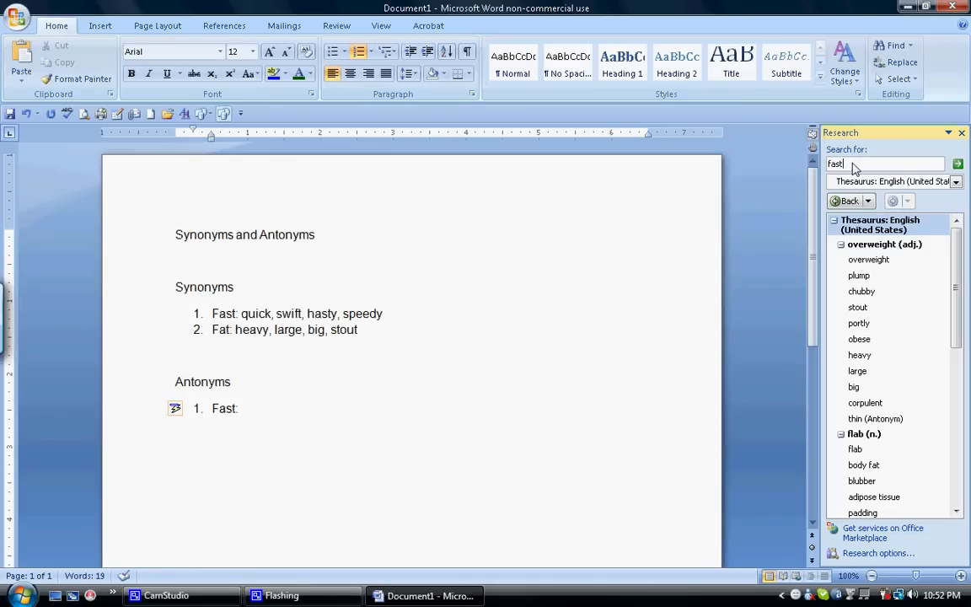
click(957, 163)
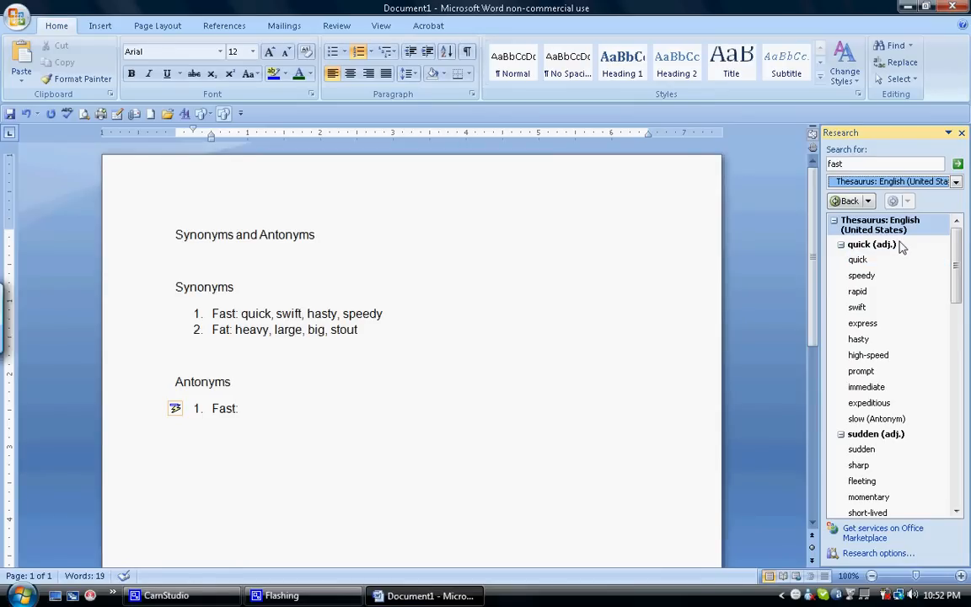
click(889, 424)
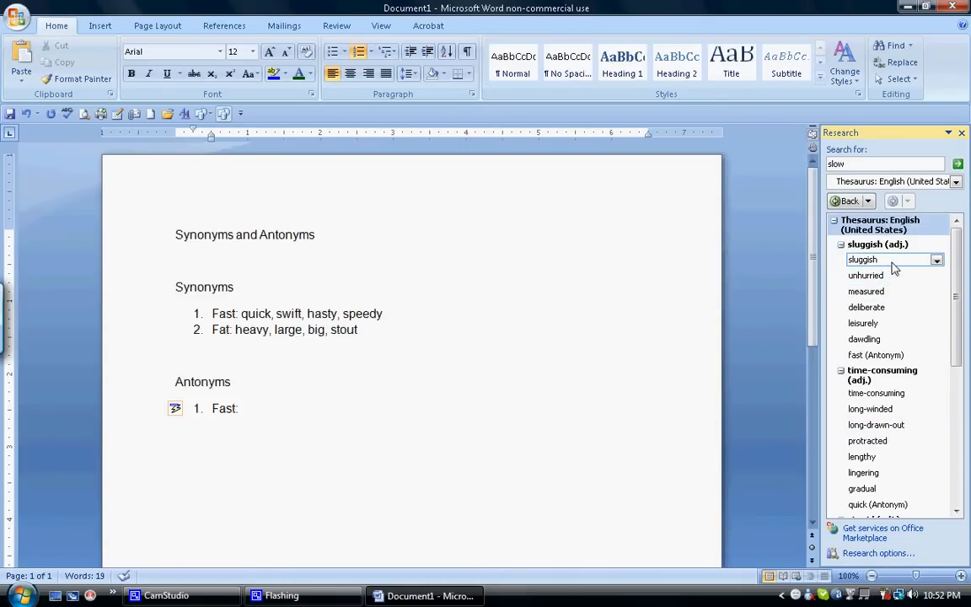
Step: Add the antonyms "sluggish, unhurried, lengthy, gradual" after "Fast:" in the Antonyms list and start a second item
click(310, 411)
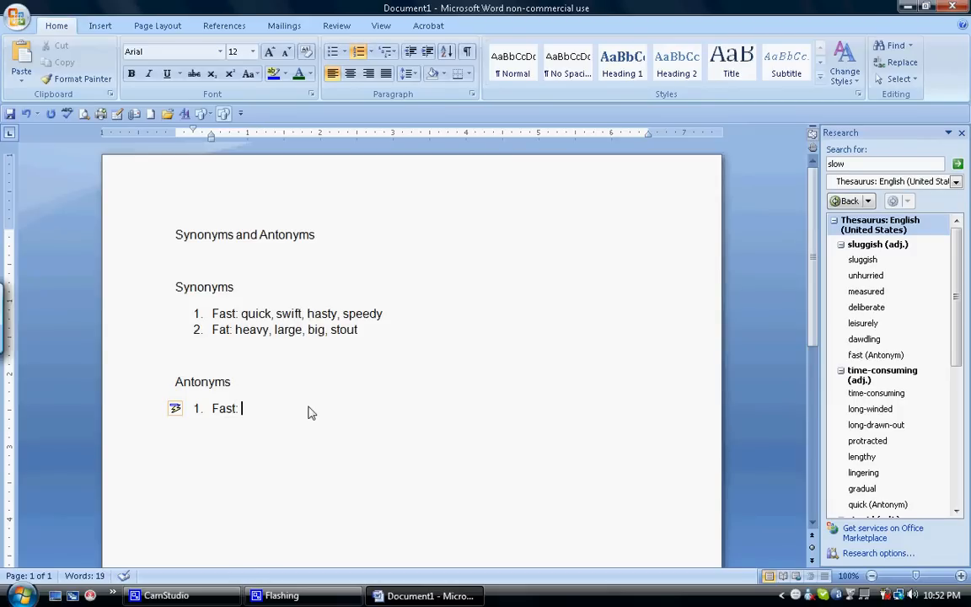
text(sluggish)
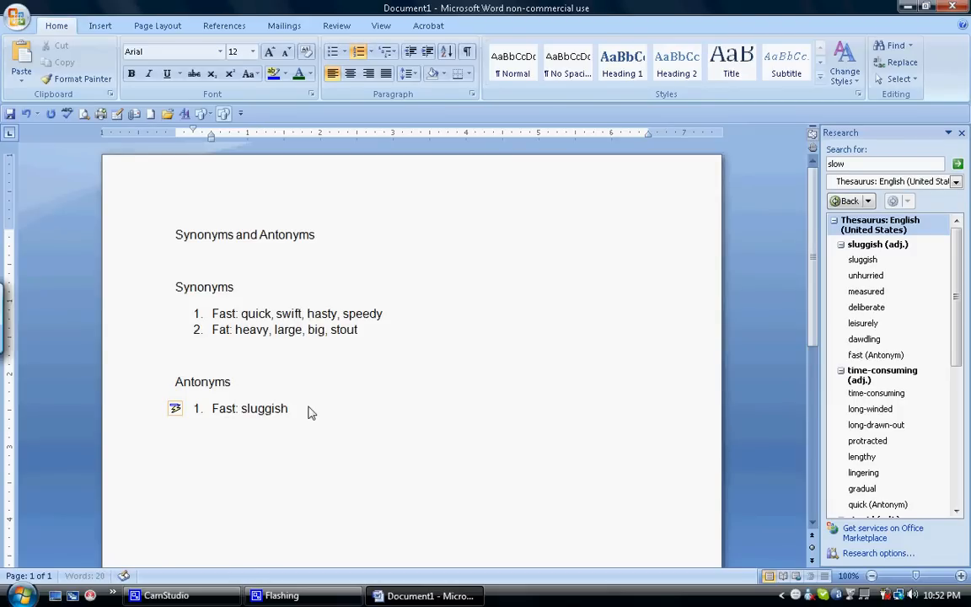
text(, unhurried,)
text(lengthy)
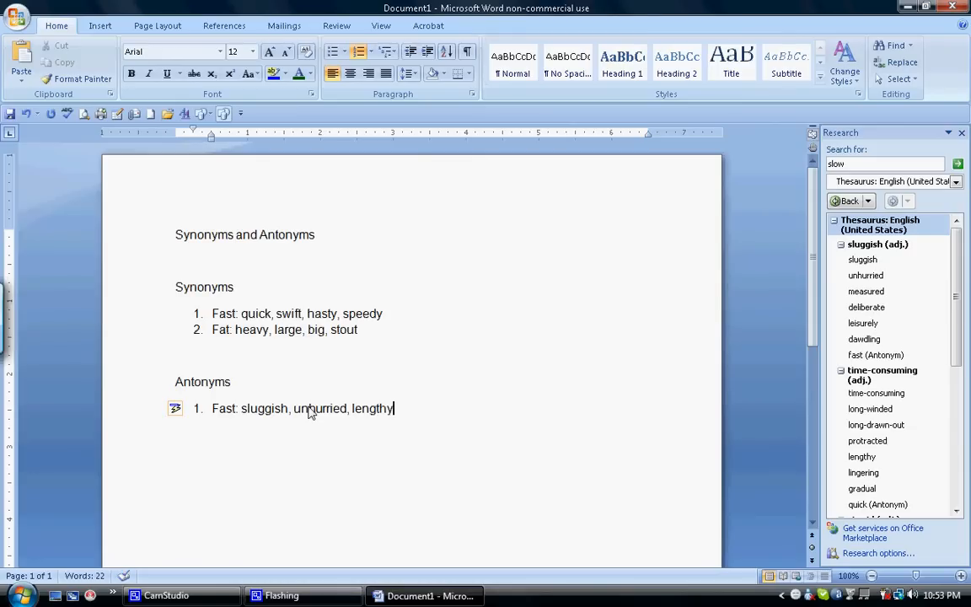
text(, gradual)
key(Return)
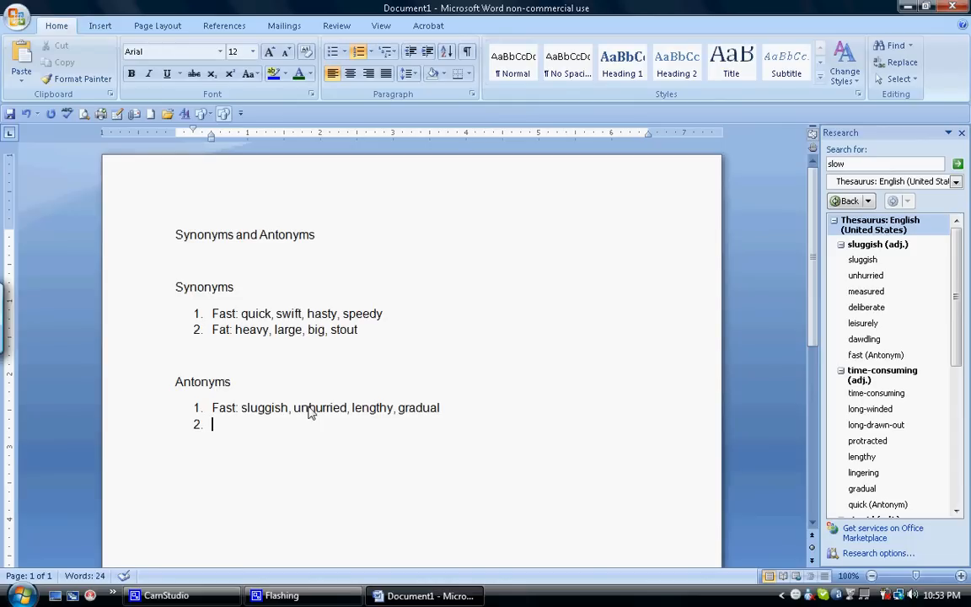
Step: Enter "Fat:" as the second antonym item, look up "fat" in the thesaurus and open its antonym "thin"
text(Fat:)
drag(848, 165, 820, 166)
key(BackSpace)
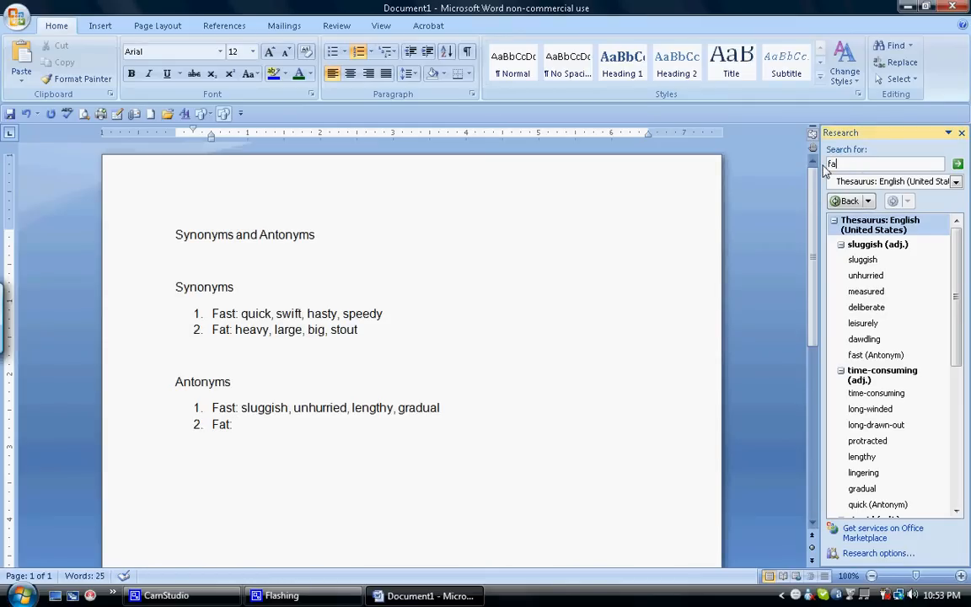
key(Return)
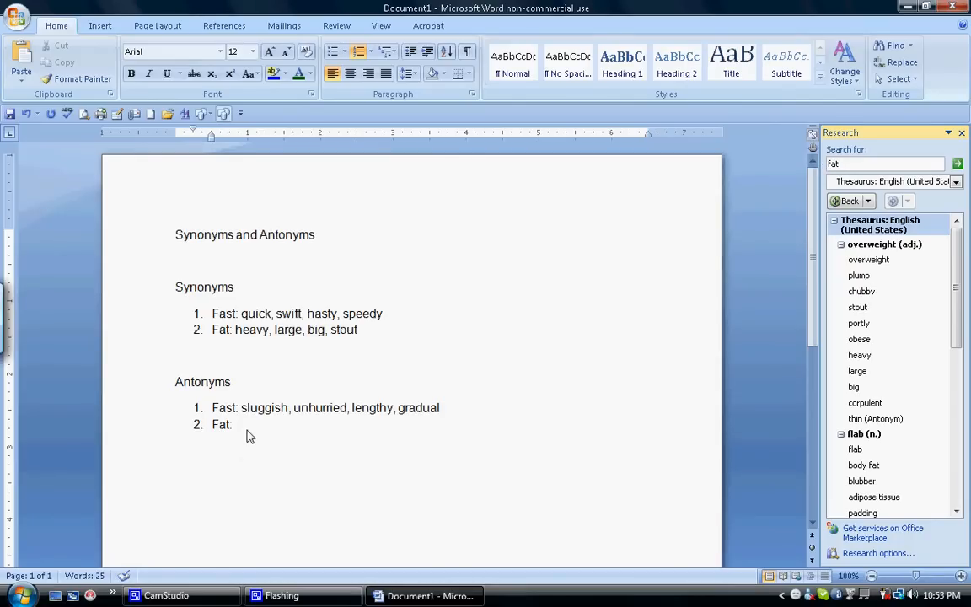
mouse_move(901, 422)
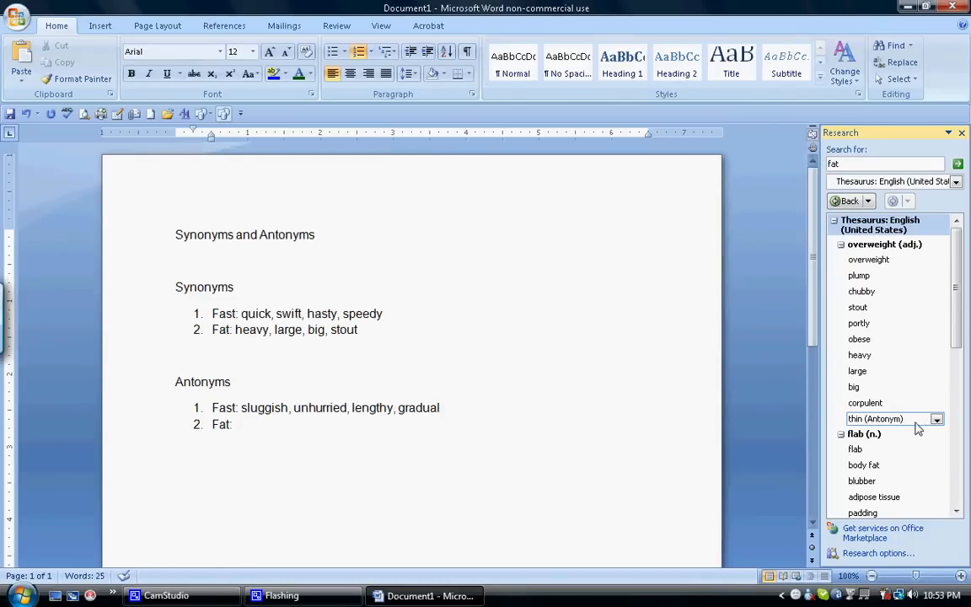
click(876, 419)
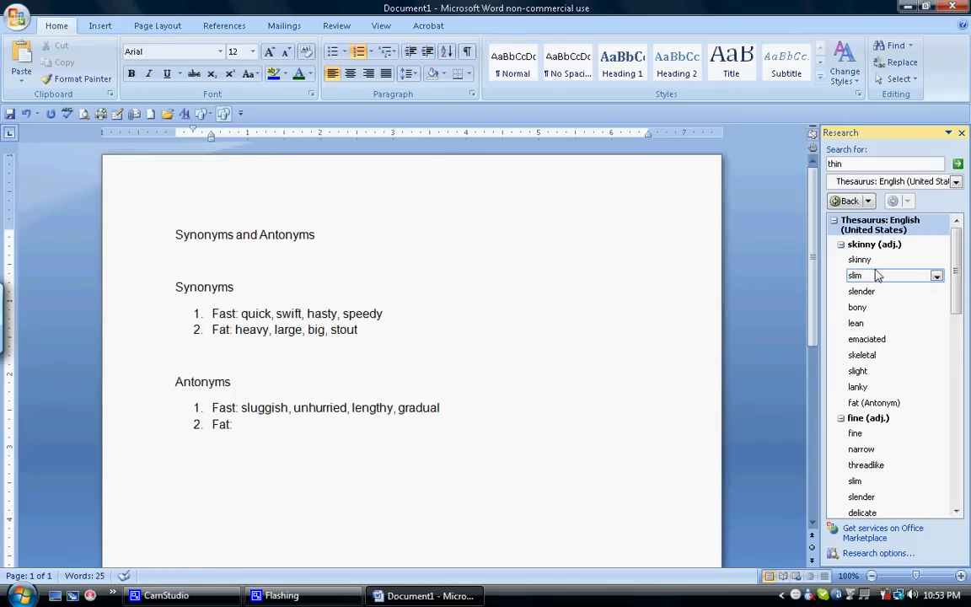
Step: Add the antonyms "skinny, bony, slender, lanky" after "Fat:" in the Antonyms list
click(246, 433)
text(skinn)
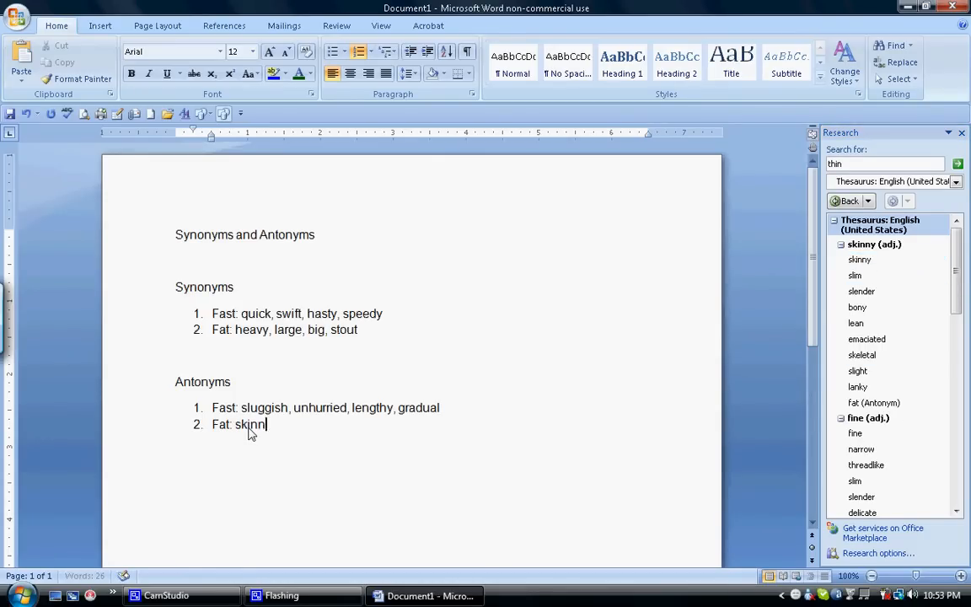
text(y, bony, slender, )
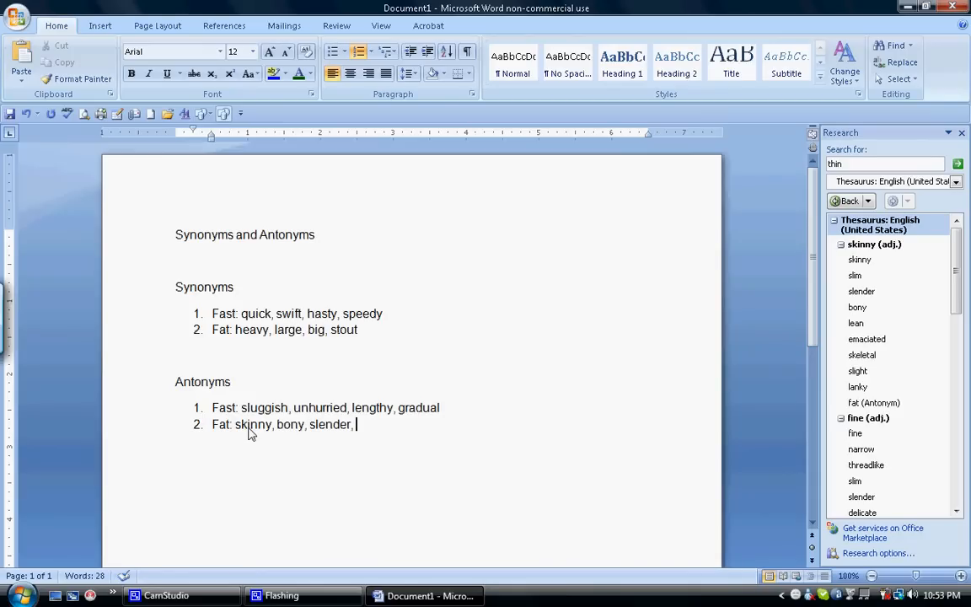
text(lanky)
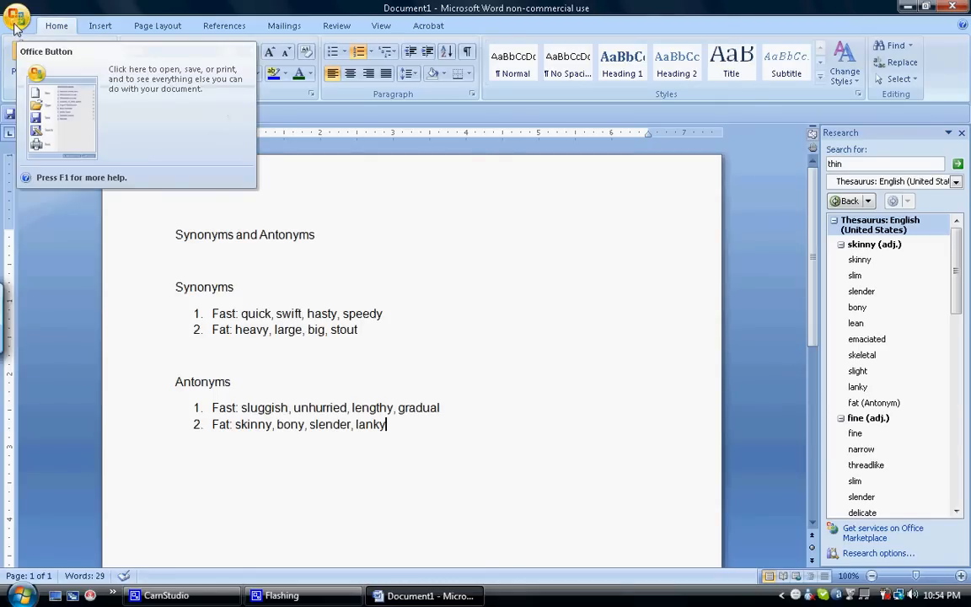
Step: Save the document to the Desktop as a Word Document named "Synonyms and Antonyms"
click(10, 114)
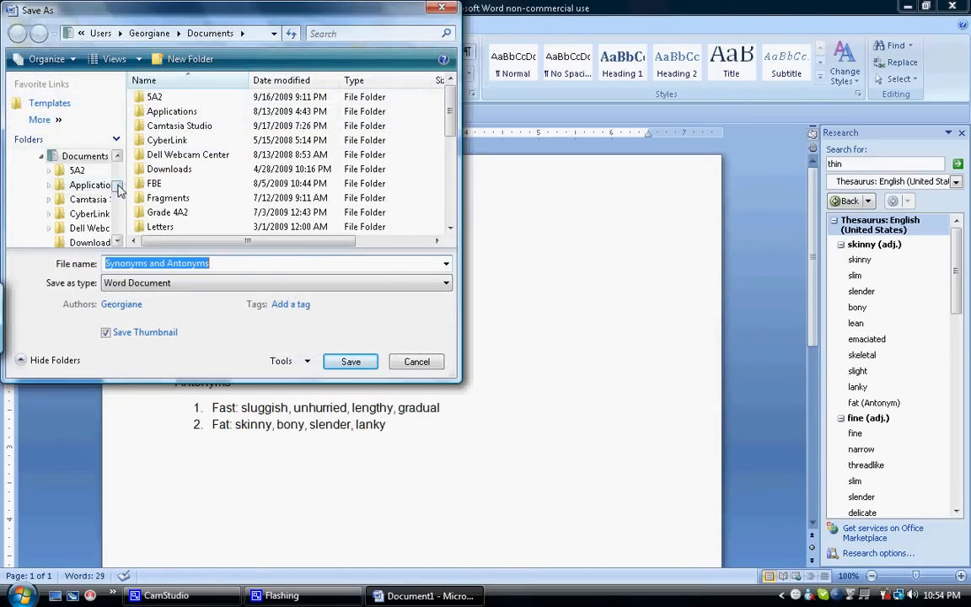
drag(118, 190, 116, 164)
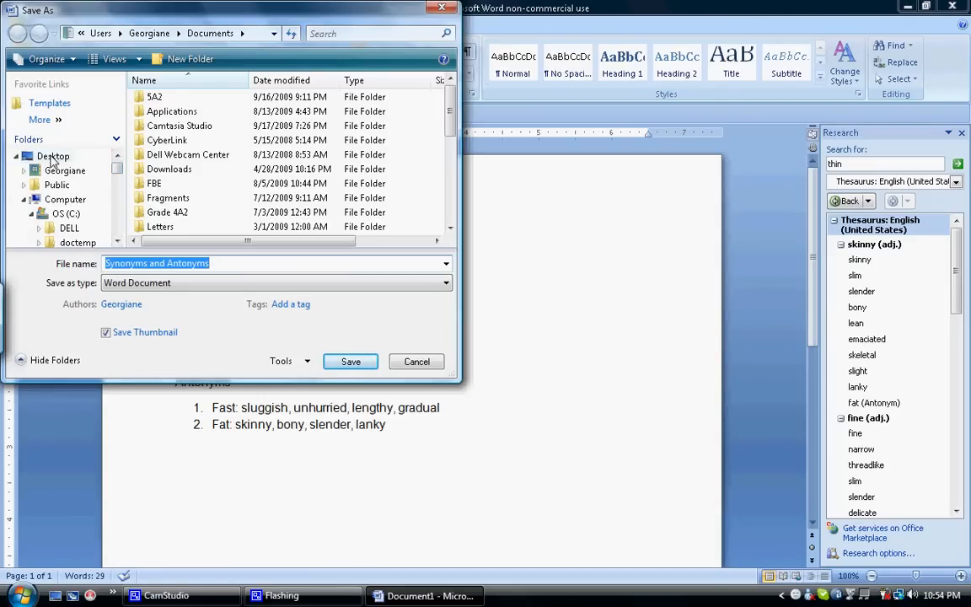
click(52, 156)
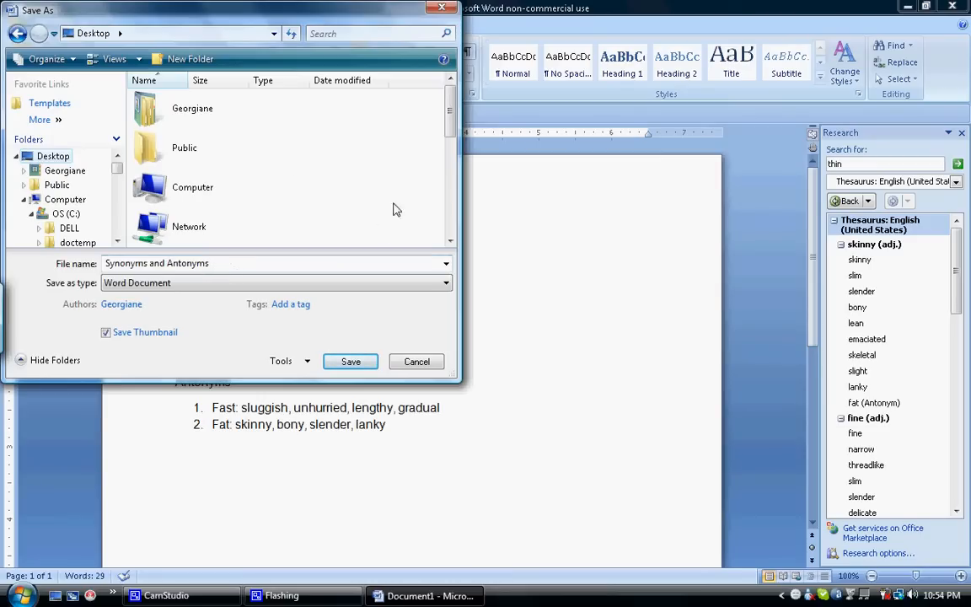
click(351, 363)
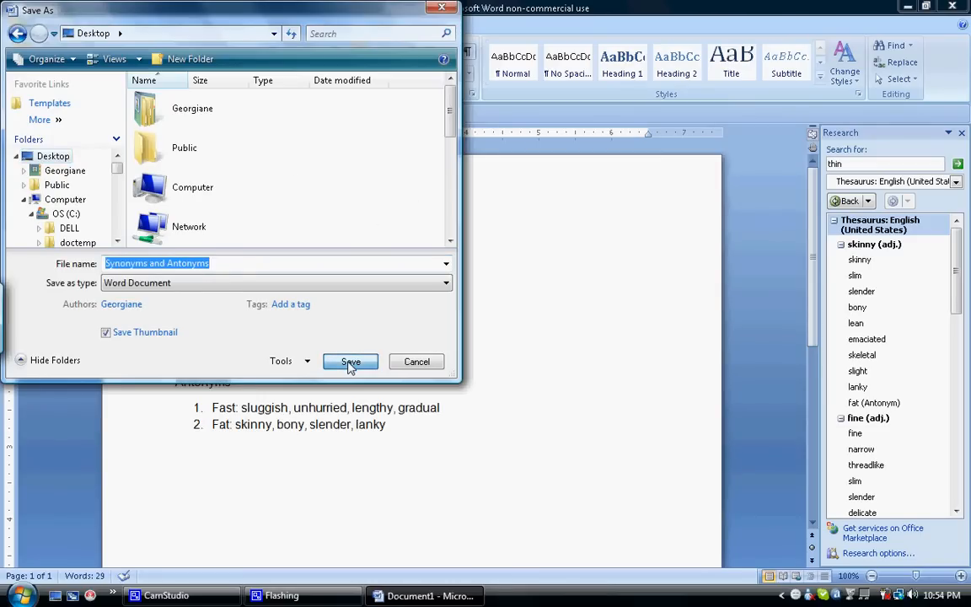